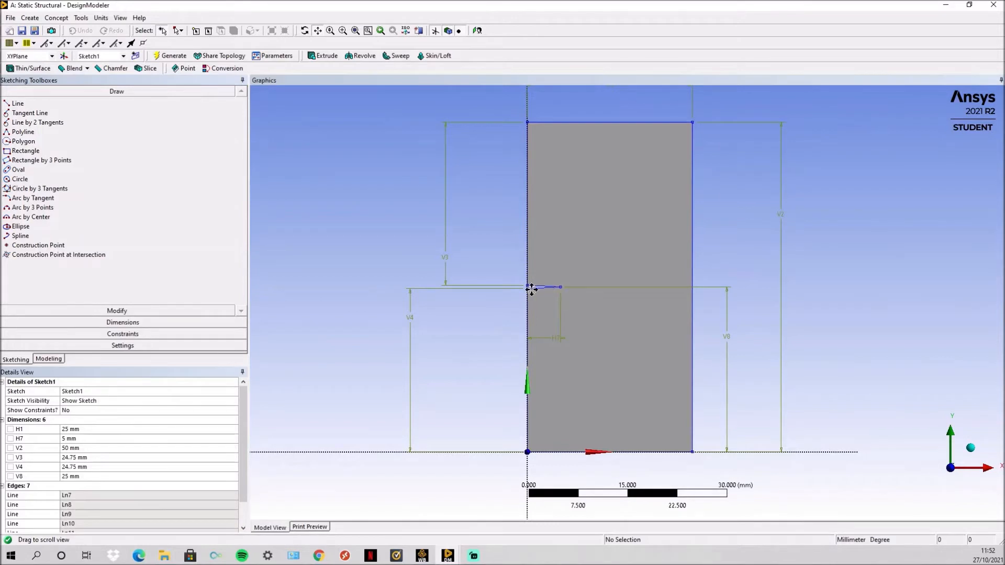
- Examine the narrow edge notch and its dimensions in the plate sketch, and show the model's feature tree
{"action": "scroll", "coordinate": [533, 291], "scroll_direction": "up", "scroll_amount": 5}
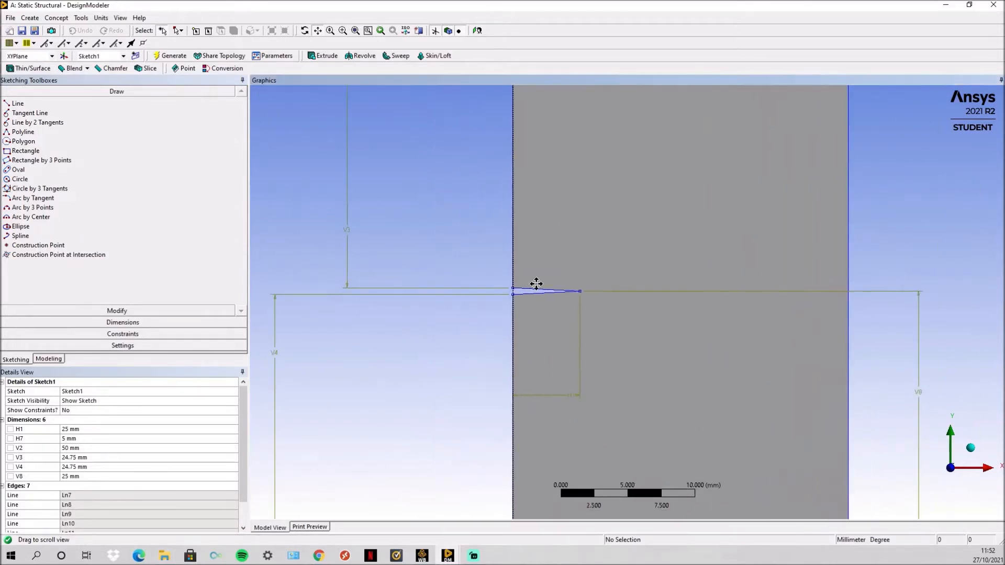
{"action": "scroll", "coordinate": [533, 288], "scroll_direction": "down", "scroll_amount": 5}
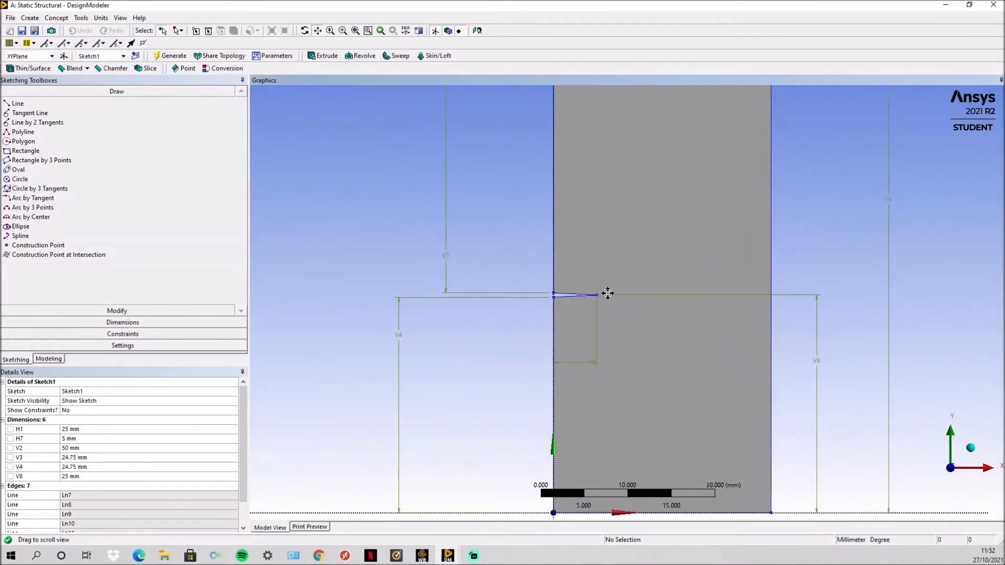
{"action": "left_click_drag", "start_coordinate": [612, 286], "coordinate": [563, 280]}
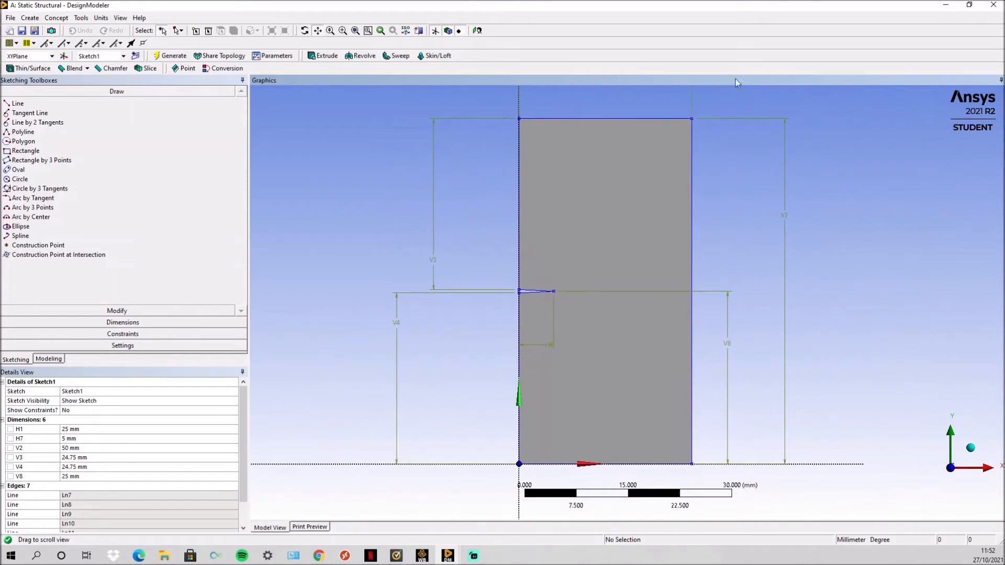
{"action": "left_click", "coordinate": [61, 359]}
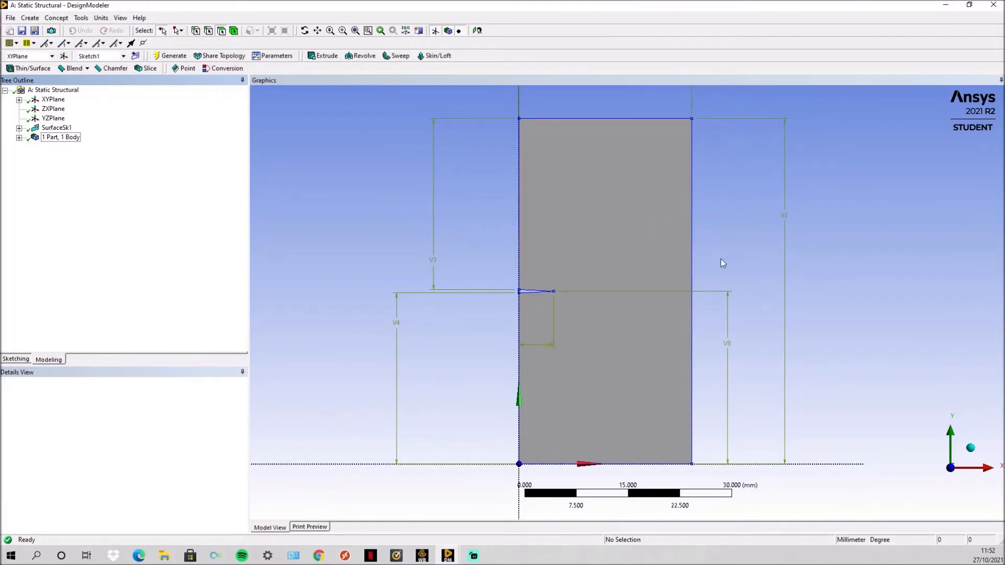
- Switch from the geometry editor to the static structural model in Ansys Mechanical
{"action": "left_click", "coordinate": [945, 5]}
{"action": "mouse_move", "coordinate": [448, 555]}
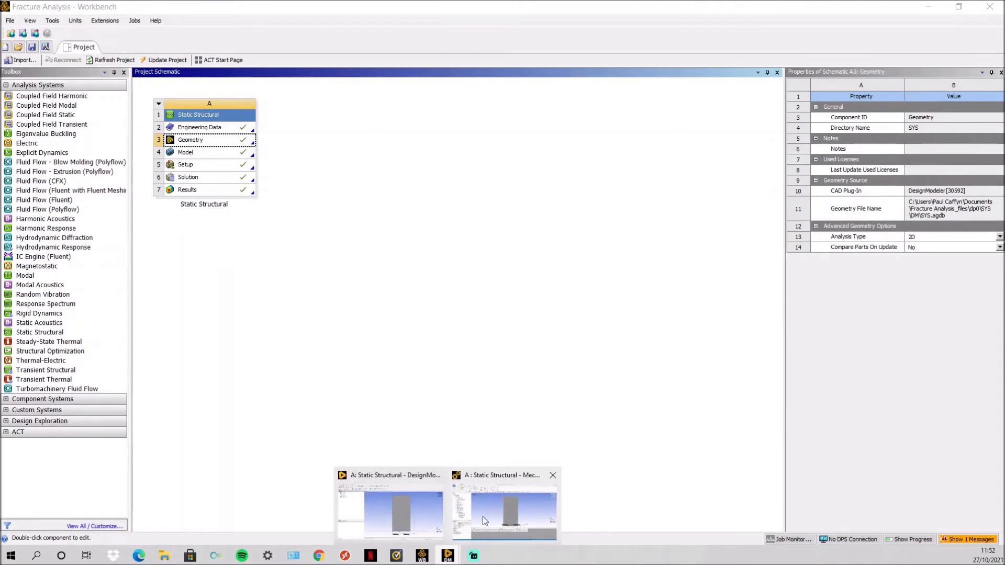
{"action": "left_click", "coordinate": [482, 516]}
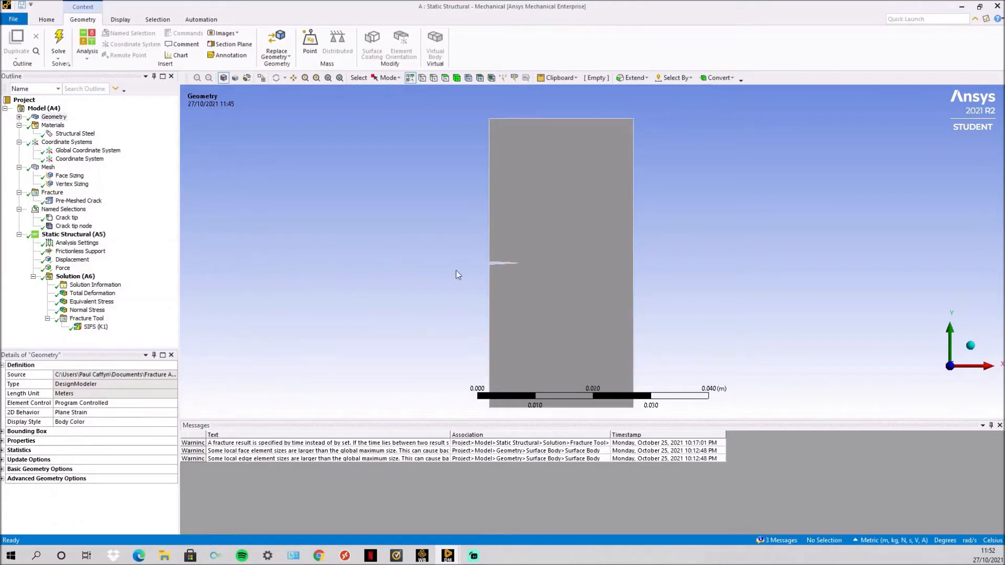
- Review the Structural Steel material properties and the local coordinate system placed at the crack tip
{"action": "left_click", "coordinate": [81, 135]}
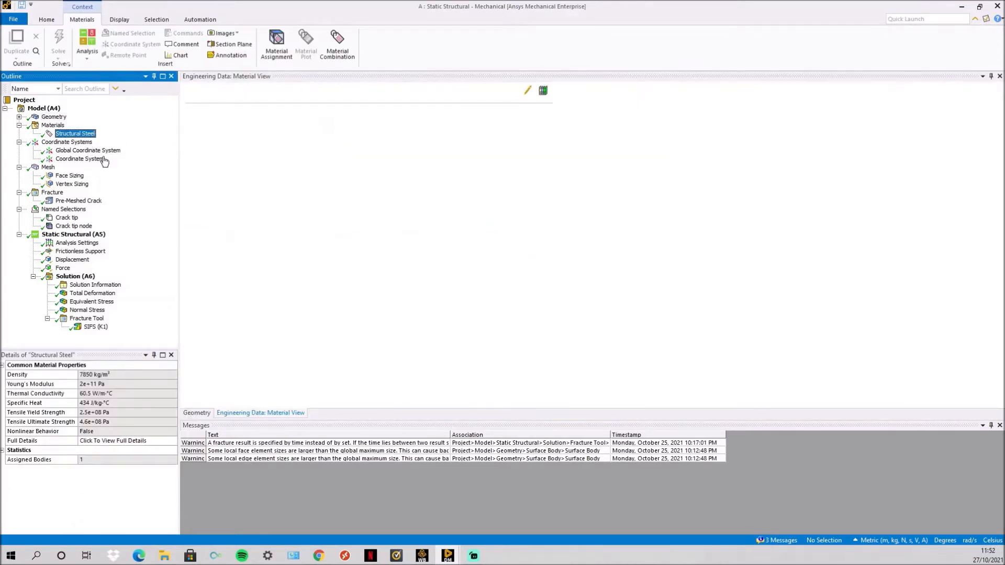
{"action": "left_click", "coordinate": [101, 159]}
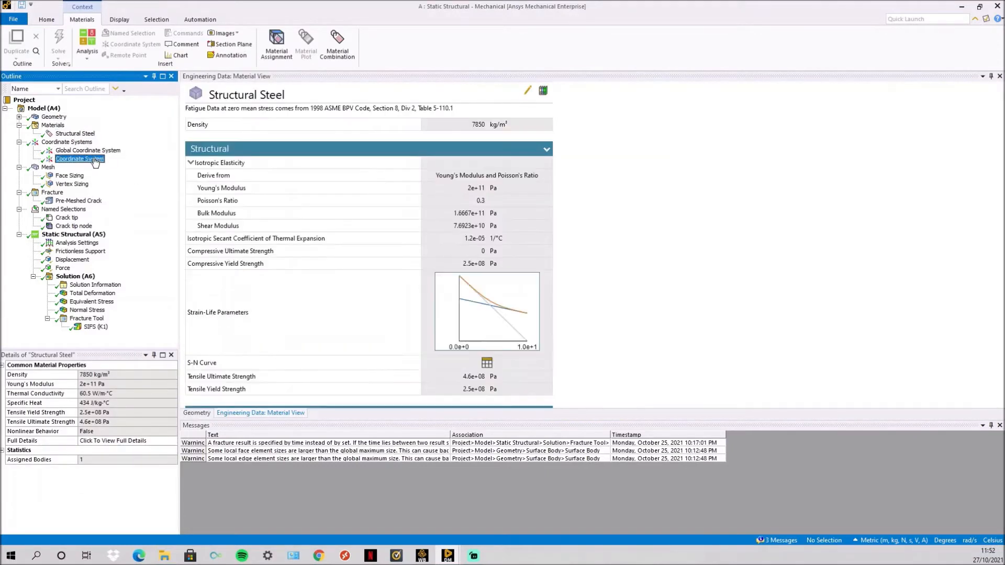
{"action": "scroll", "coordinate": [523, 251], "scroll_direction": "up", "scroll_amount": 6}
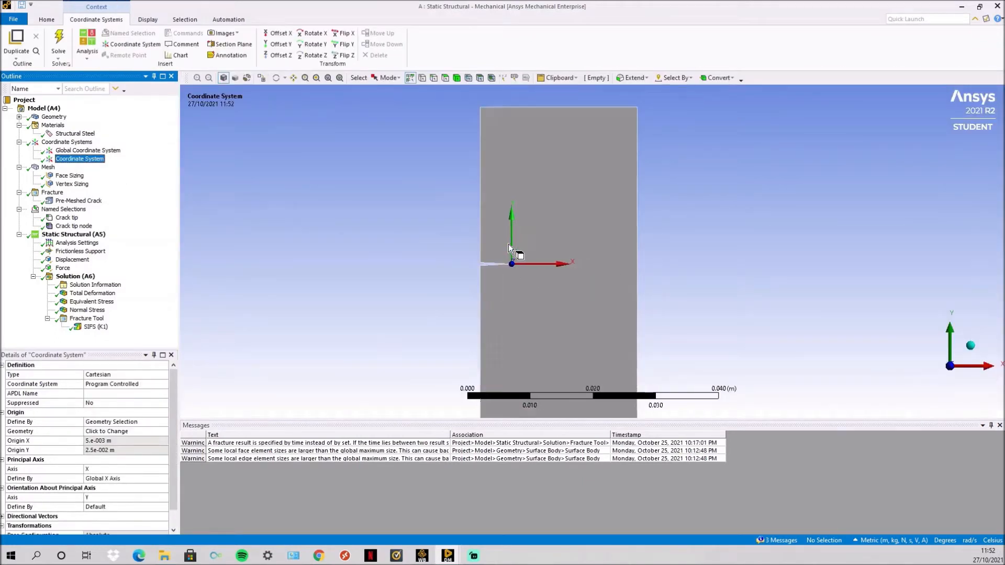
{"action": "scroll", "coordinate": [366, 289], "scroll_direction": "up", "scroll_amount": 2}
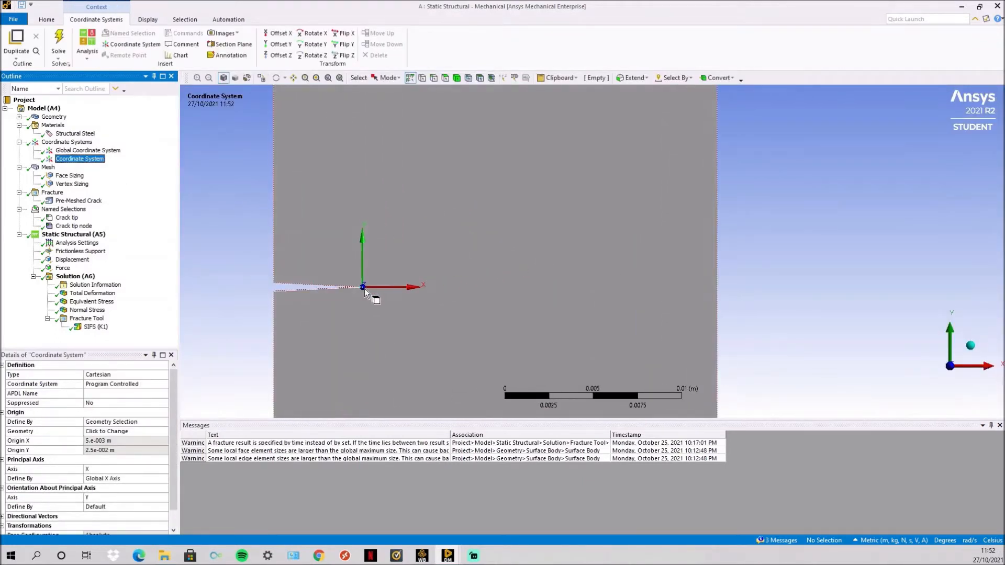
{"action": "scroll", "coordinate": [364, 288], "scroll_direction": "down", "scroll_amount": 3}
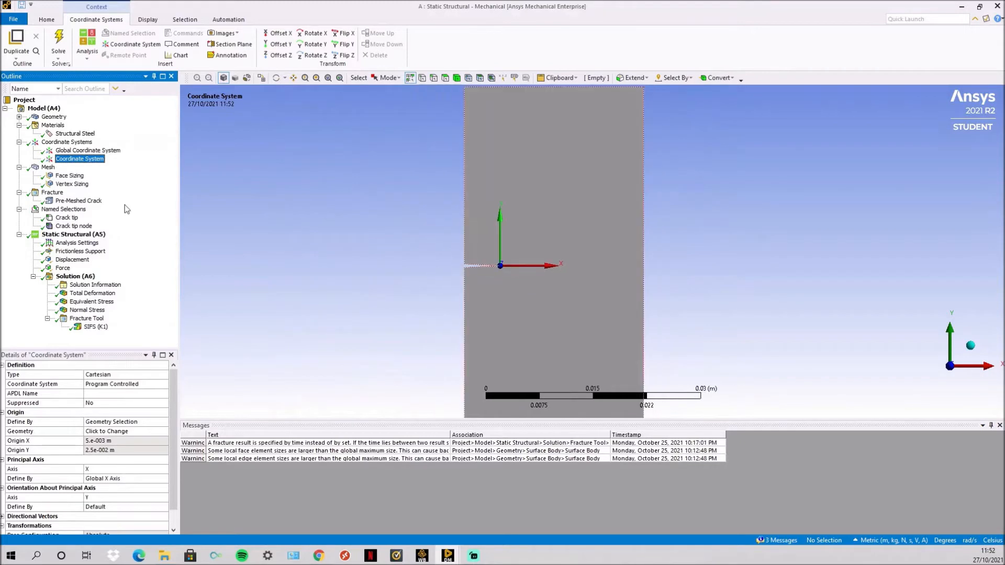
- Inspect the plate's mesh, comparing the refined region around the crack with the coarse outer elements
{"action": "left_click", "coordinate": [48, 168]}
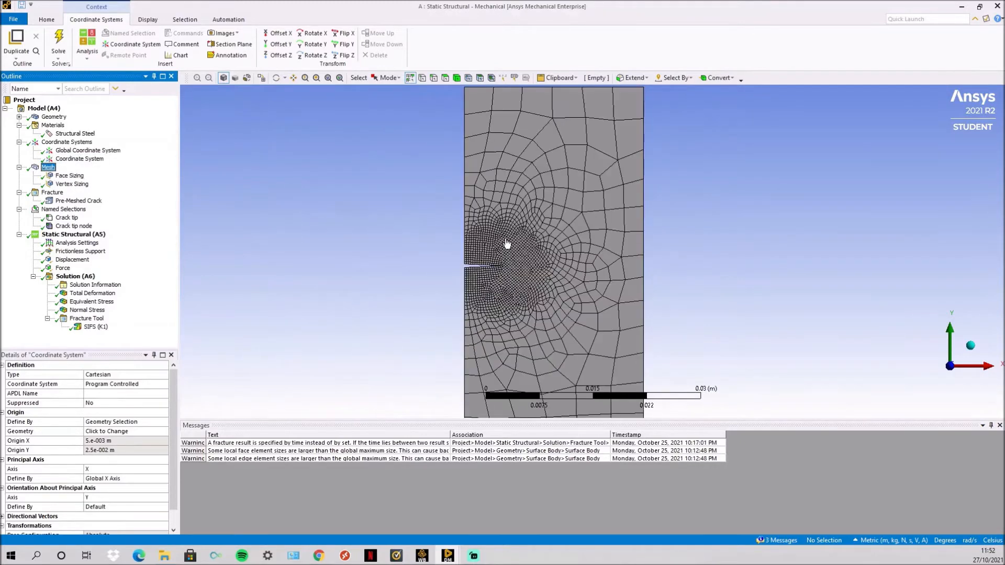
{"action": "scroll", "coordinate": [579, 262], "scroll_direction": "down", "scroll_amount": 1}
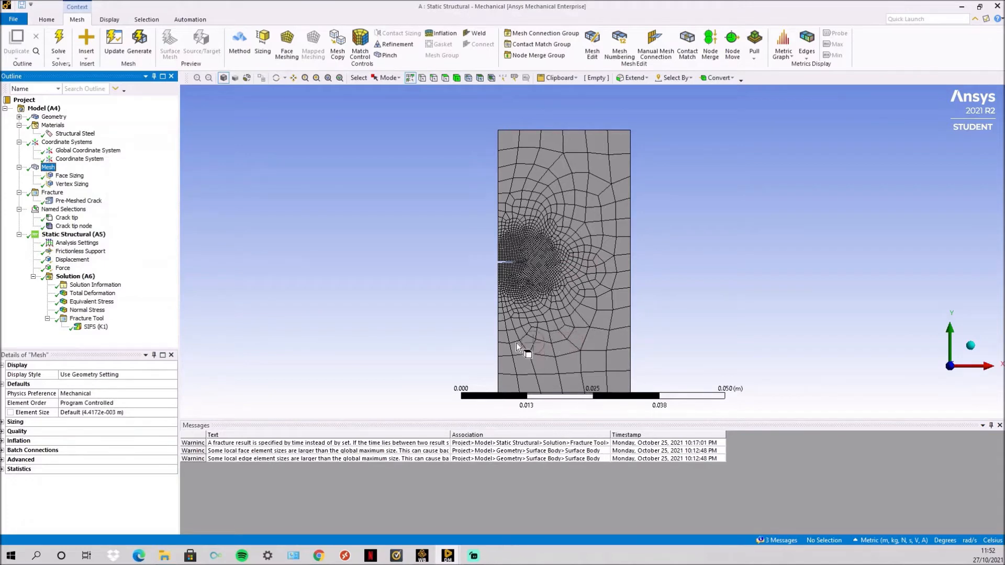
{"action": "scroll", "coordinate": [502, 261], "scroll_direction": "up", "scroll_amount": 3}
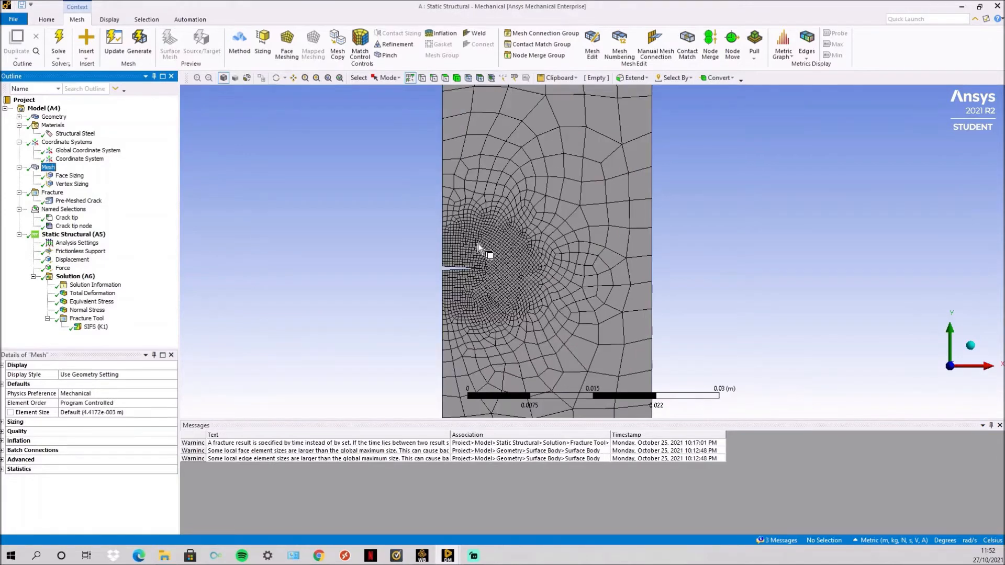
{"action": "scroll", "coordinate": [486, 272], "scroll_direction": "down", "scroll_amount": 1}
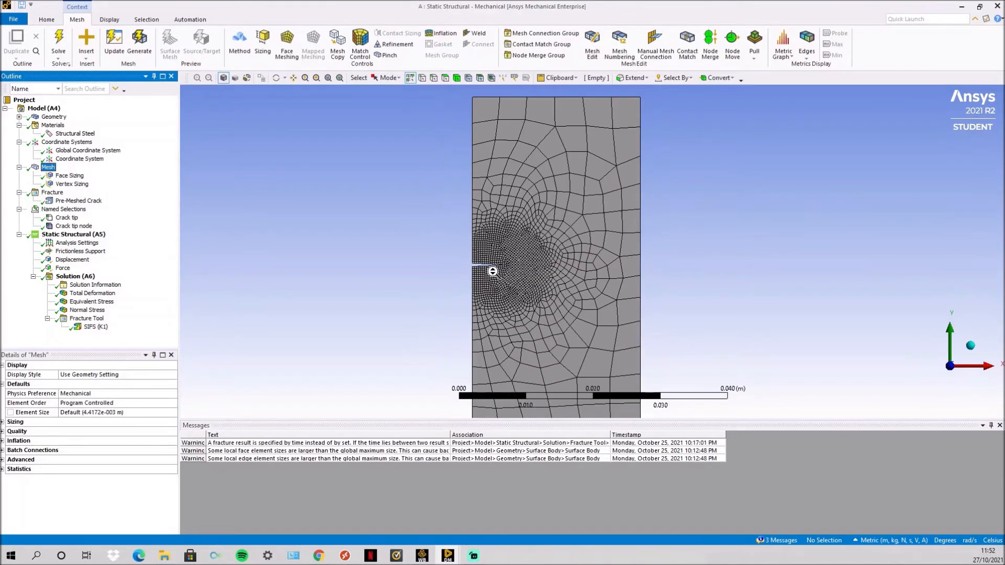
- Check the element size of the Face Sizing control applied to the plate
{"action": "left_click", "coordinate": [78, 177]}
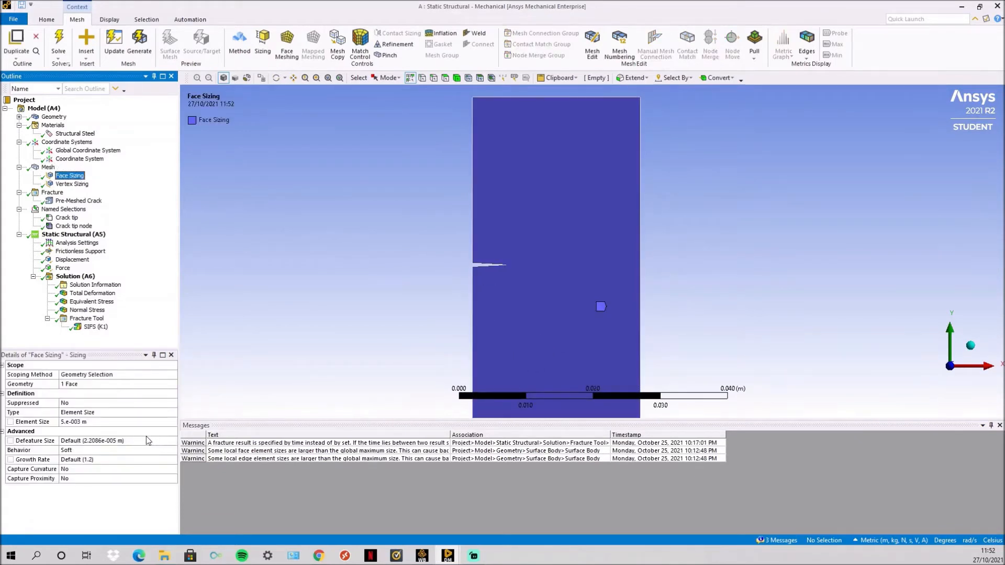
{"action": "left_click", "coordinate": [100, 422]}
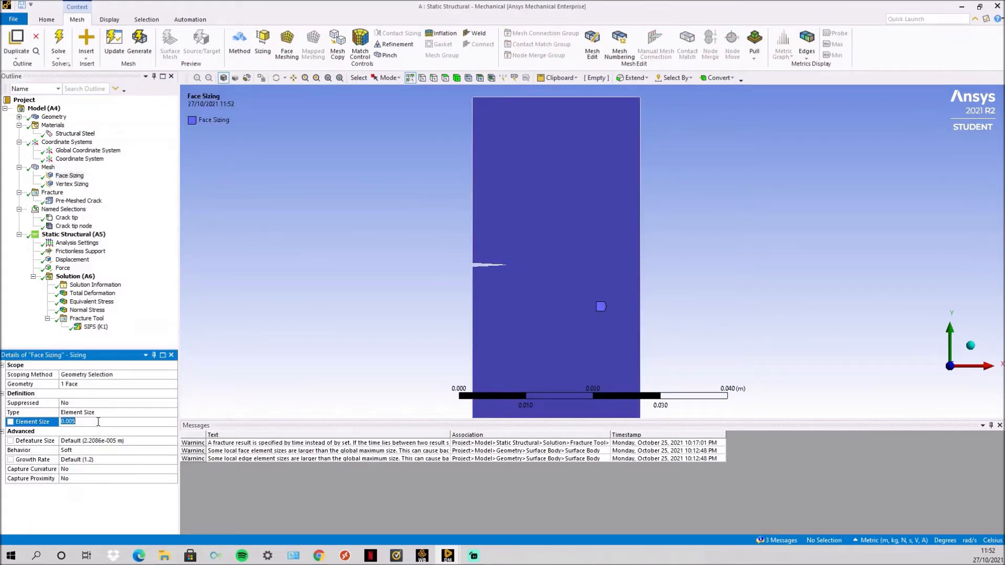
{"action": "scroll", "coordinate": [505, 266], "scroll_direction": "down", "scroll_amount": 1}
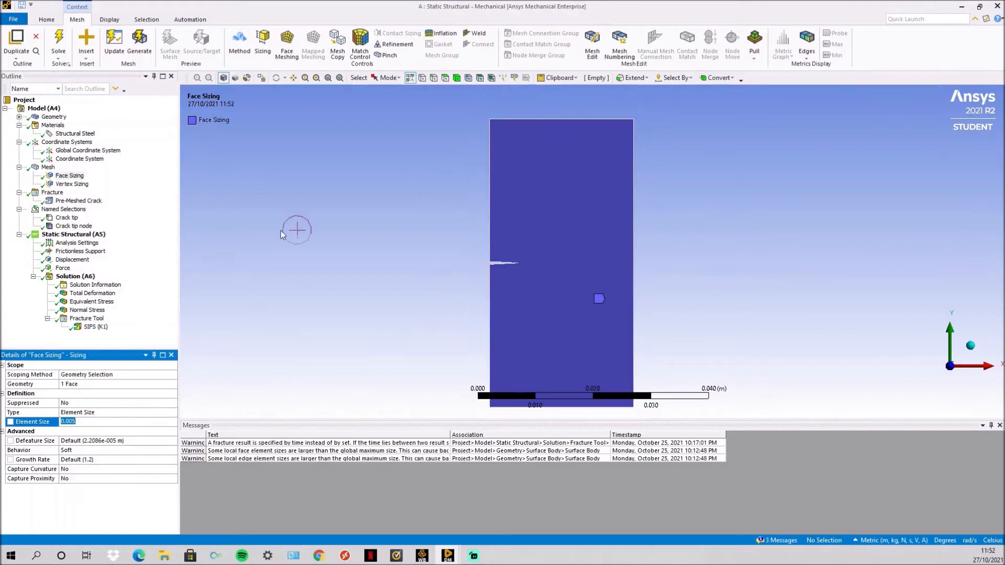
- Review the Vertex Sizing control at the crack tip, checking its sphere of influence radius and element size
{"action": "left_click", "coordinate": [67, 184]}
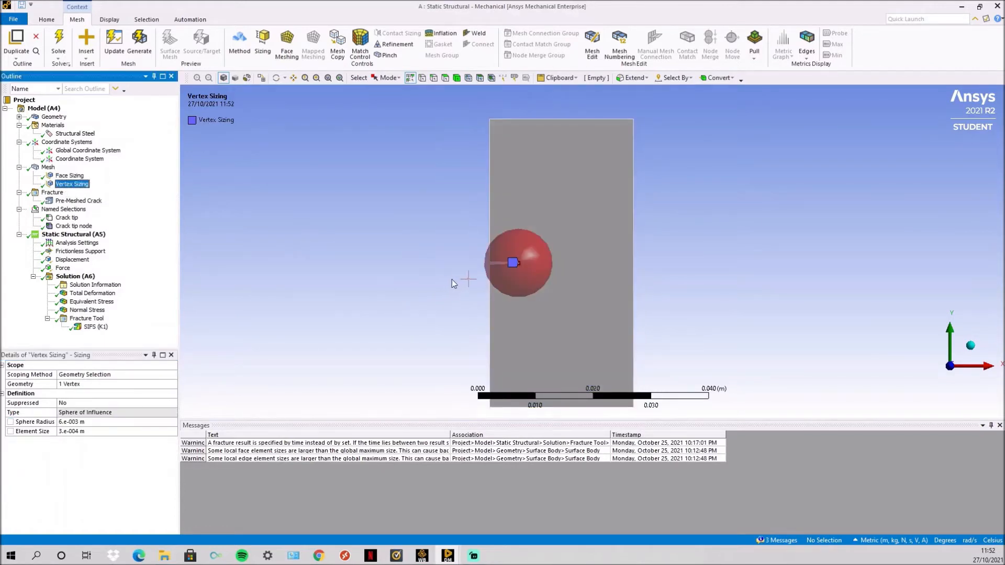
{"action": "scroll", "coordinate": [429, 264], "scroll_direction": "up", "scroll_amount": 5}
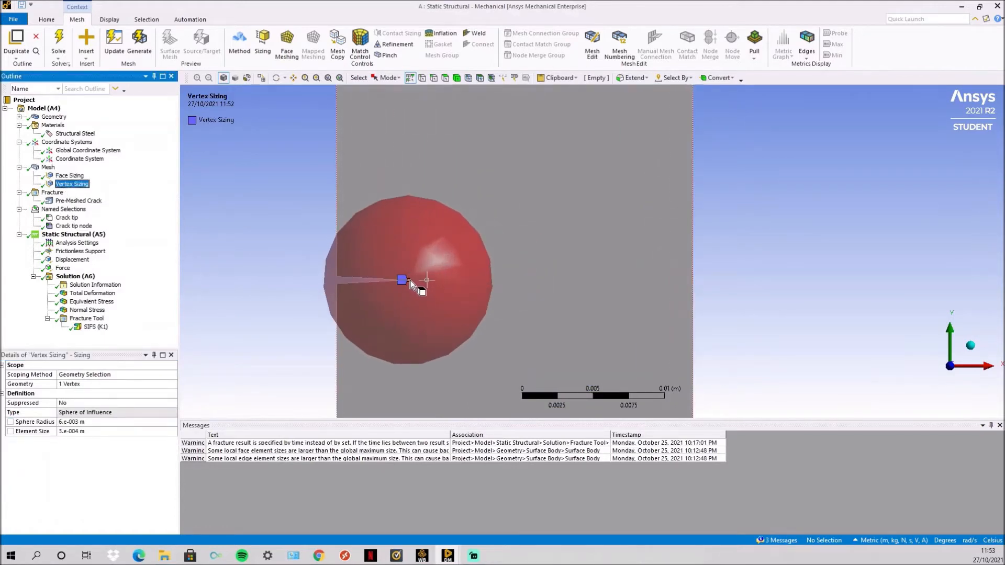
{"action": "scroll", "coordinate": [408, 275], "scroll_direction": "down", "scroll_amount": 1}
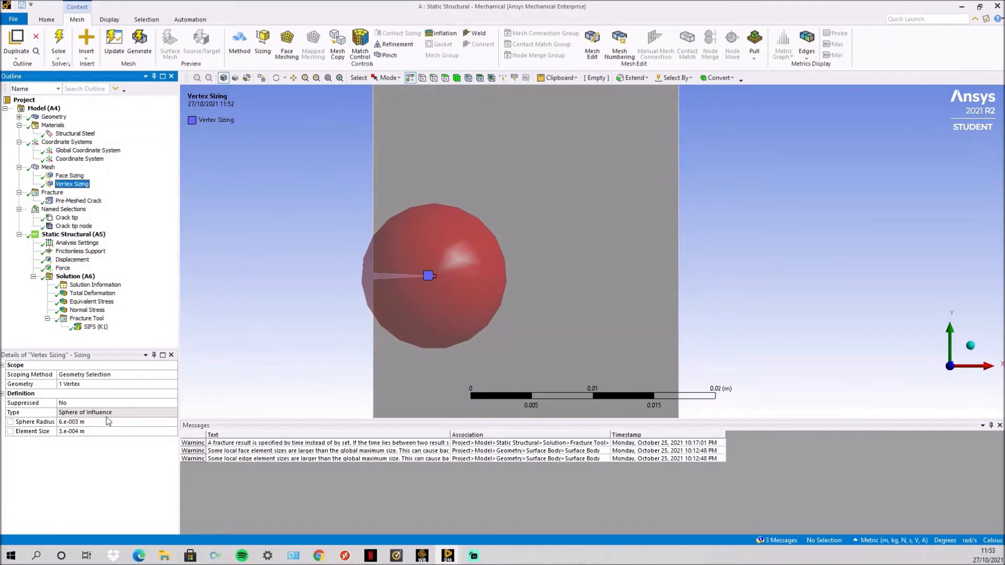
{"action": "left_click", "coordinate": [113, 421]}
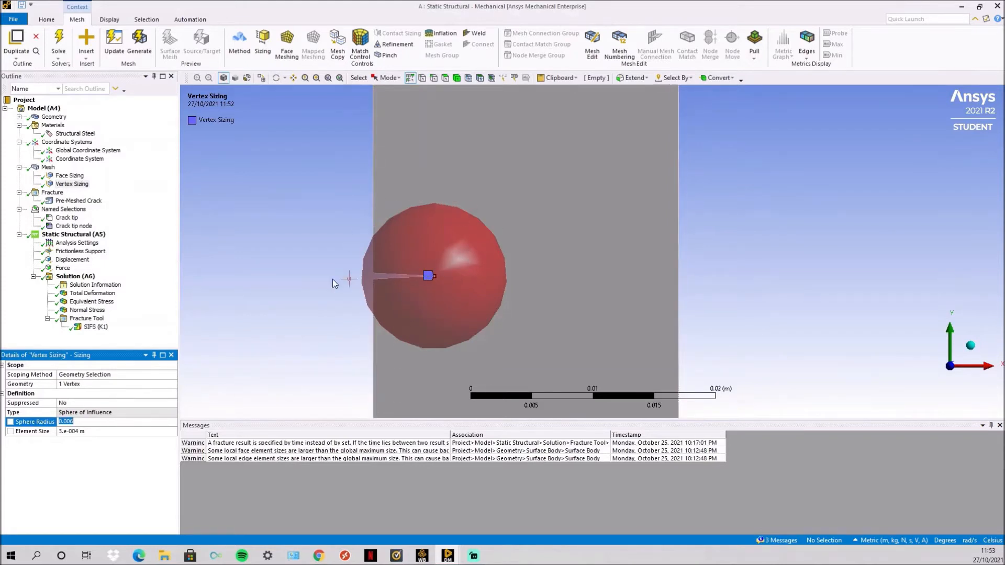
{"action": "left_click", "coordinate": [85, 432]}
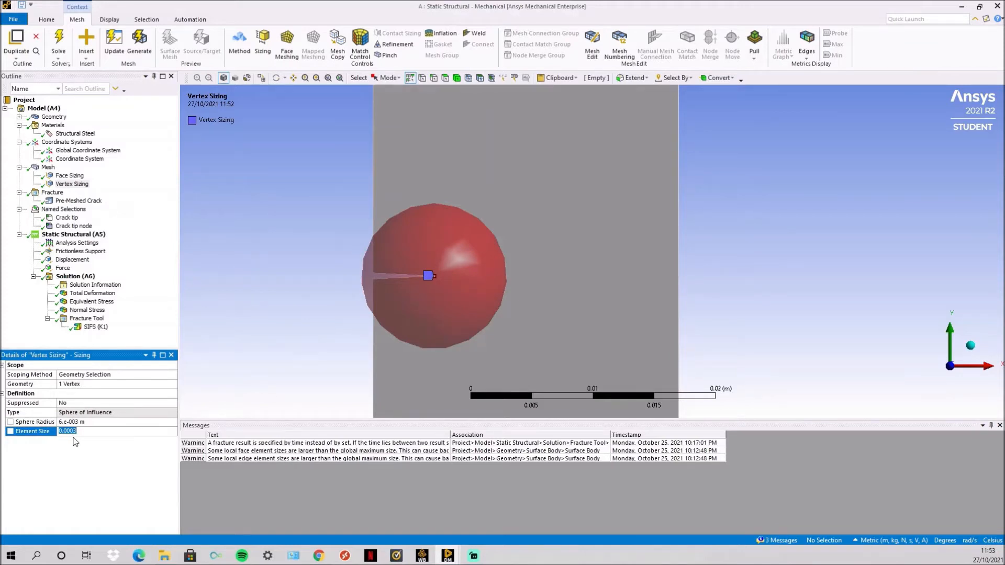
{"action": "scroll", "coordinate": [435, 290], "scroll_direction": "down", "scroll_amount": 1}
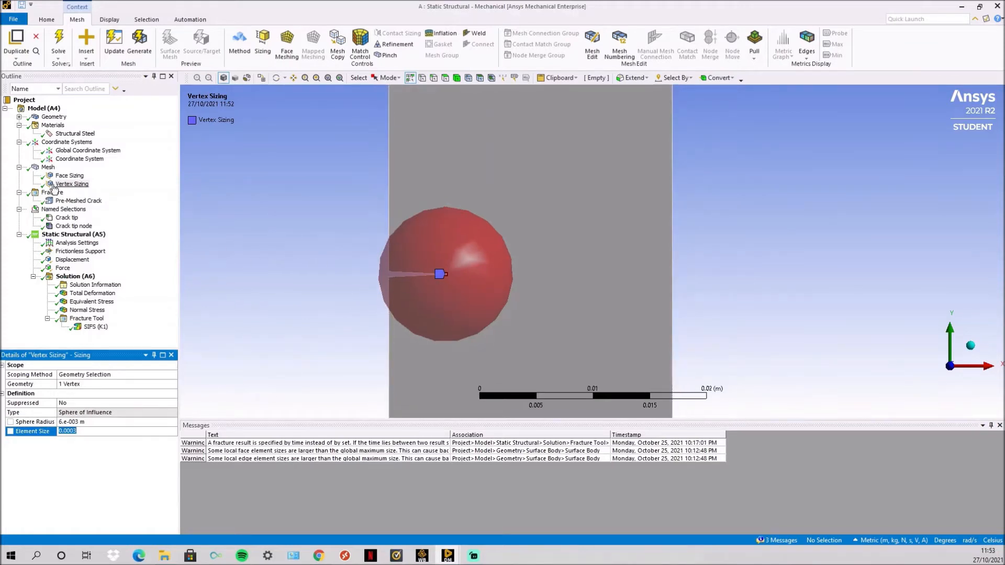
- View the full mesh again to see how the face and vertex sizing controls shape the elements
{"action": "left_click", "coordinate": [47, 167]}
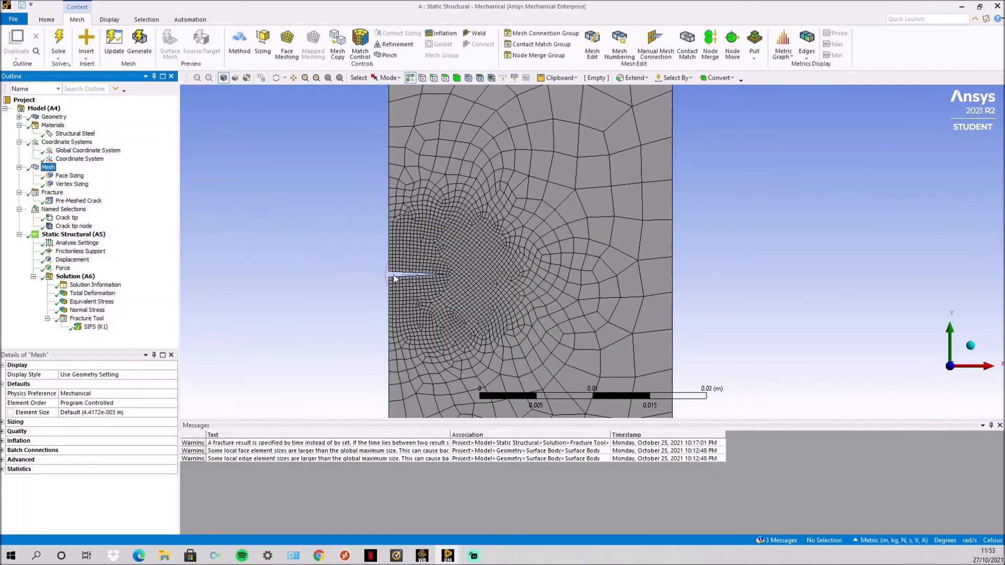
{"action": "scroll", "coordinate": [477, 279], "scroll_direction": "down", "scroll_amount": 1}
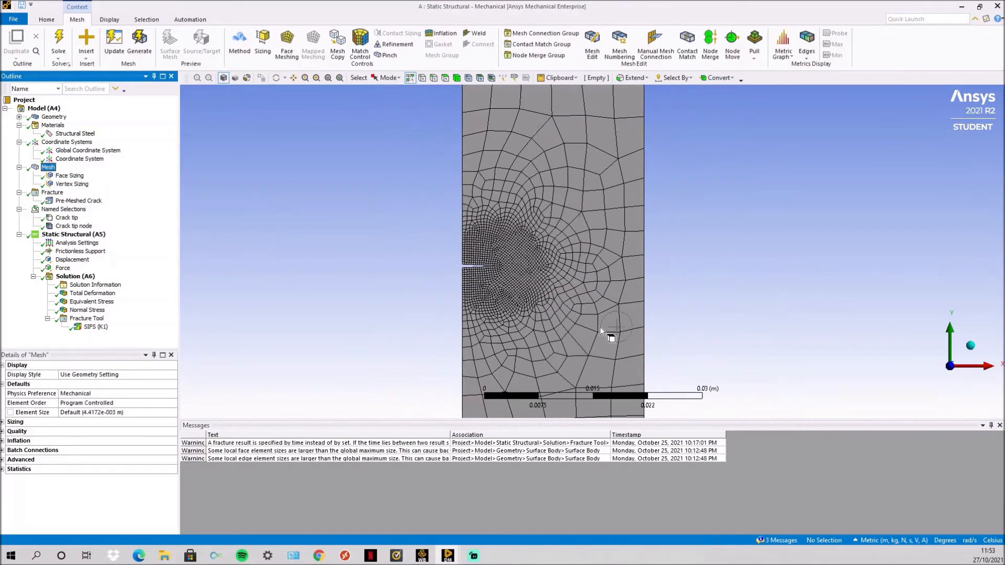
{"action": "scroll", "coordinate": [608, 324], "scroll_direction": "down", "scroll_amount": 1}
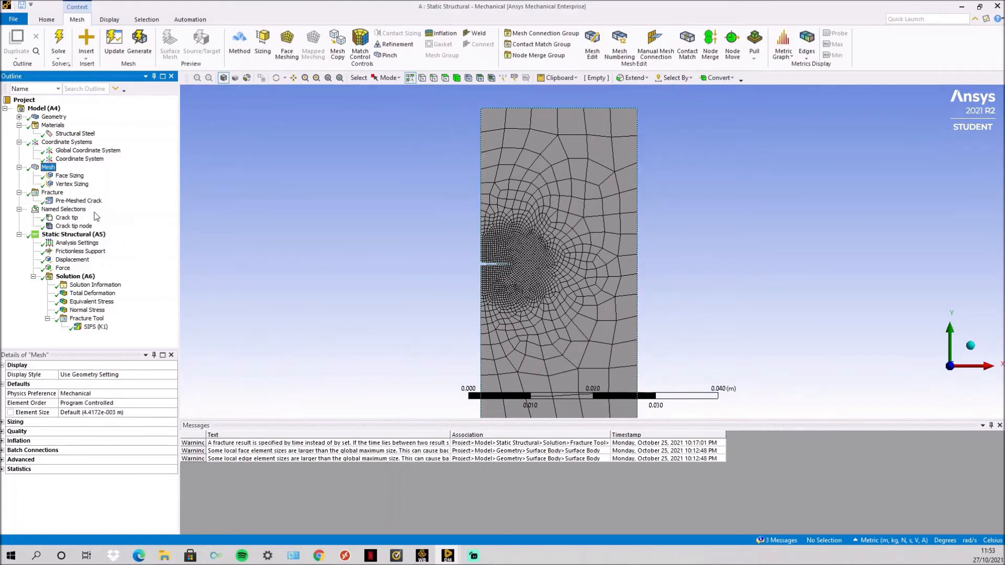
- Review the Pre-Meshed Crack settings under Fracture and the Crack tip named selection on the notch vertex
{"action": "left_click", "coordinate": [53, 193]}
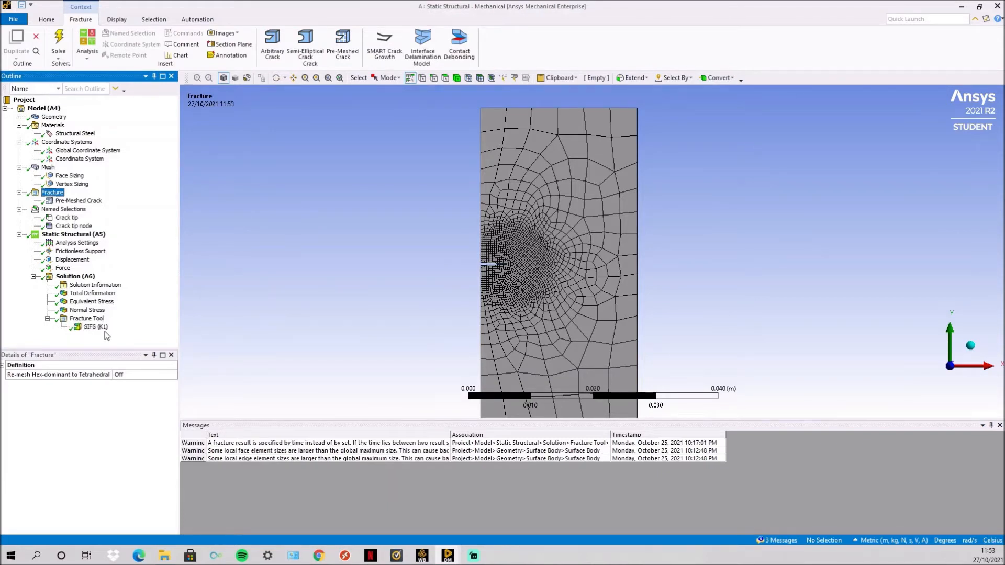
{"action": "left_click", "coordinate": [88, 202]}
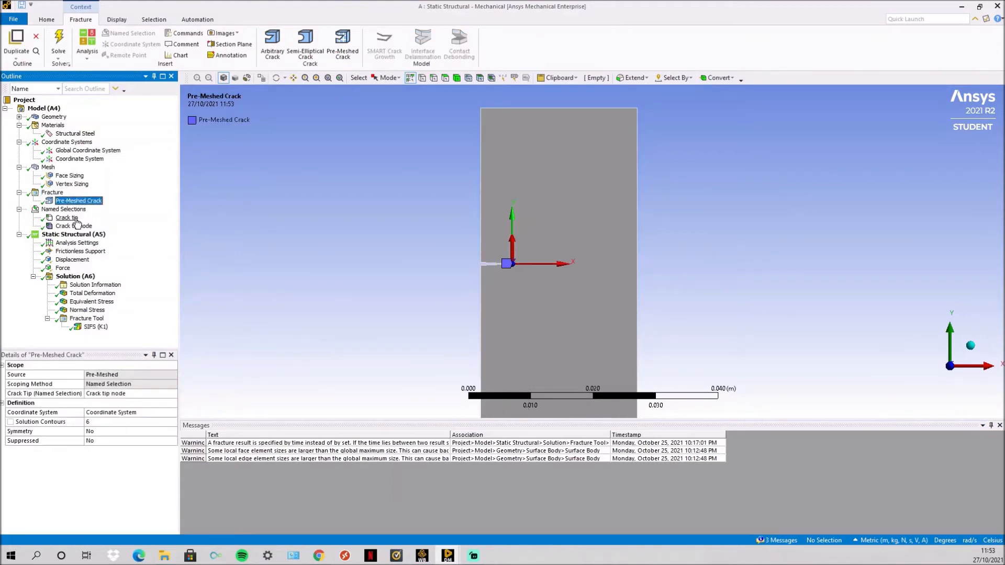
{"action": "left_click", "coordinate": [76, 218]}
{"action": "scroll", "coordinate": [456, 279], "scroll_direction": "up", "scroll_amount": 4}
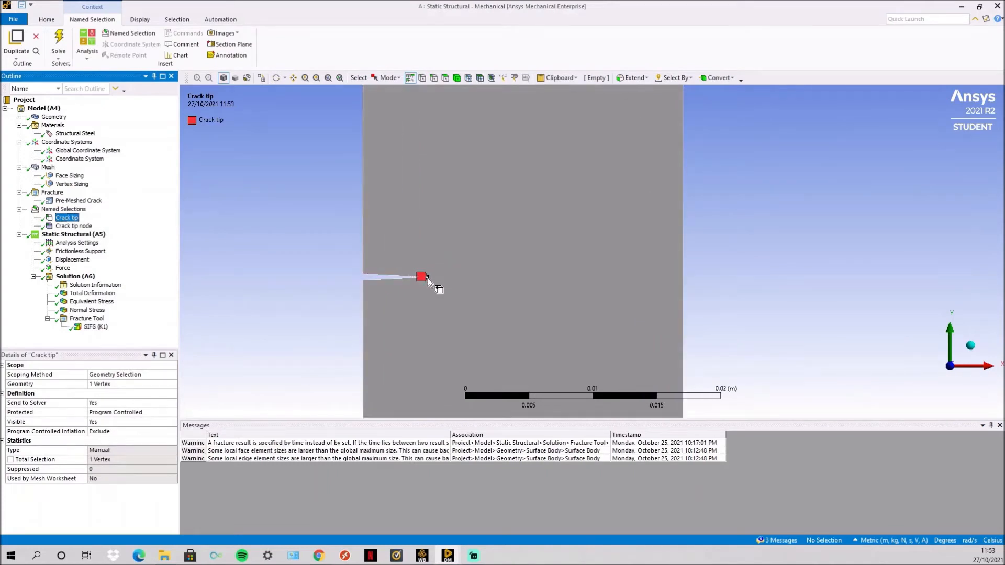
{"action": "scroll", "coordinate": [428, 282], "scroll_direction": "down", "scroll_amount": 2}
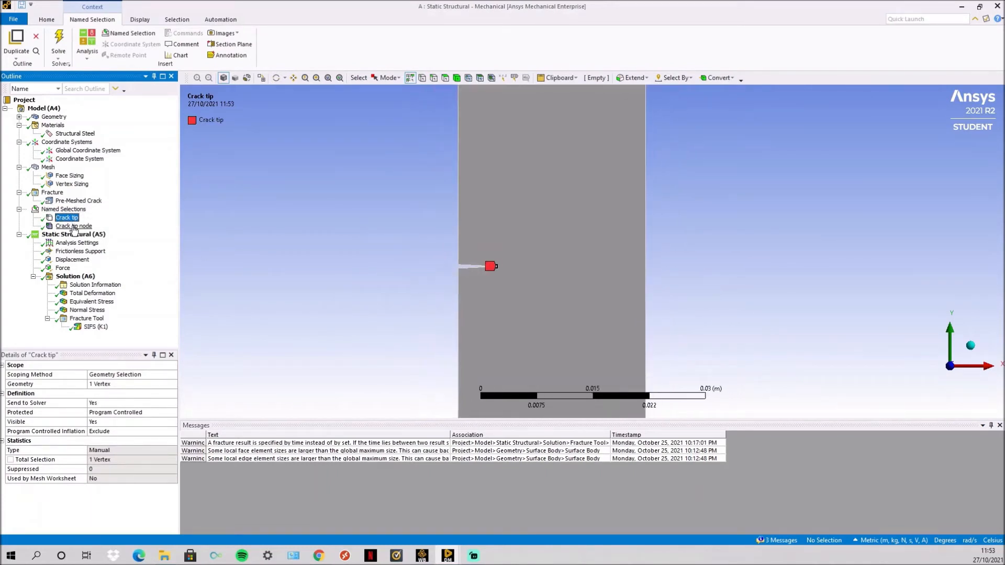
- Examine how the Crack tip node selection derives from the Crack tip vertex and is used by the Pre-Meshed Crack
{"action": "left_click", "coordinate": [74, 226]}
{"action": "right_click", "coordinate": [74, 219]}
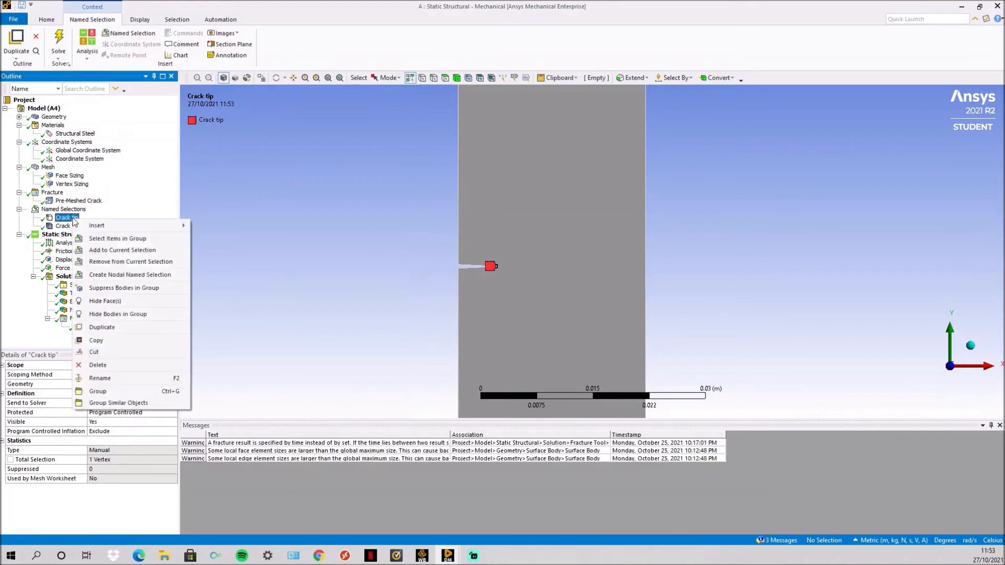
{"action": "left_click", "coordinate": [117, 207]}
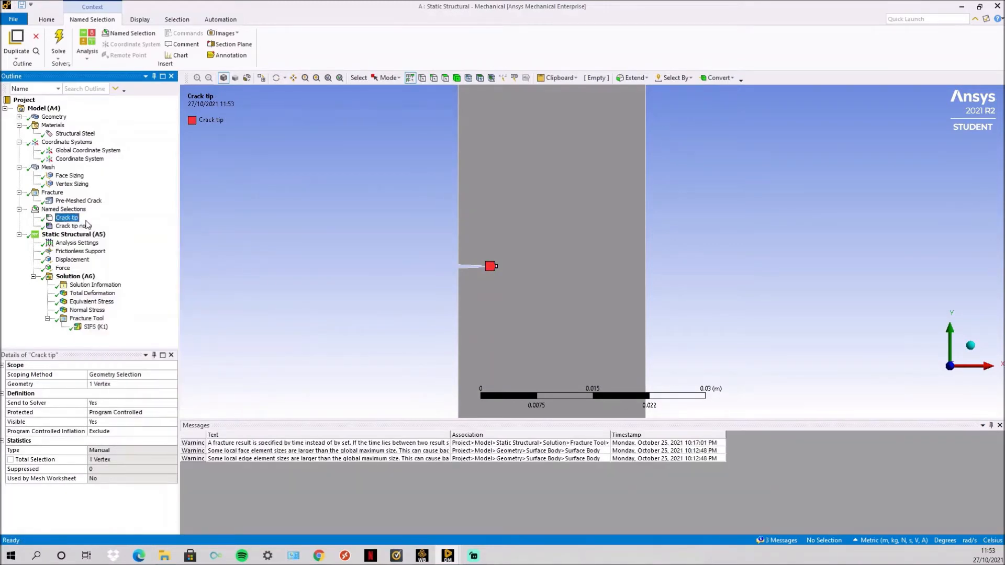
{"action": "left_click", "coordinate": [78, 226]}
{"action": "scroll", "coordinate": [472, 249], "scroll_direction": "up", "scroll_amount": 2}
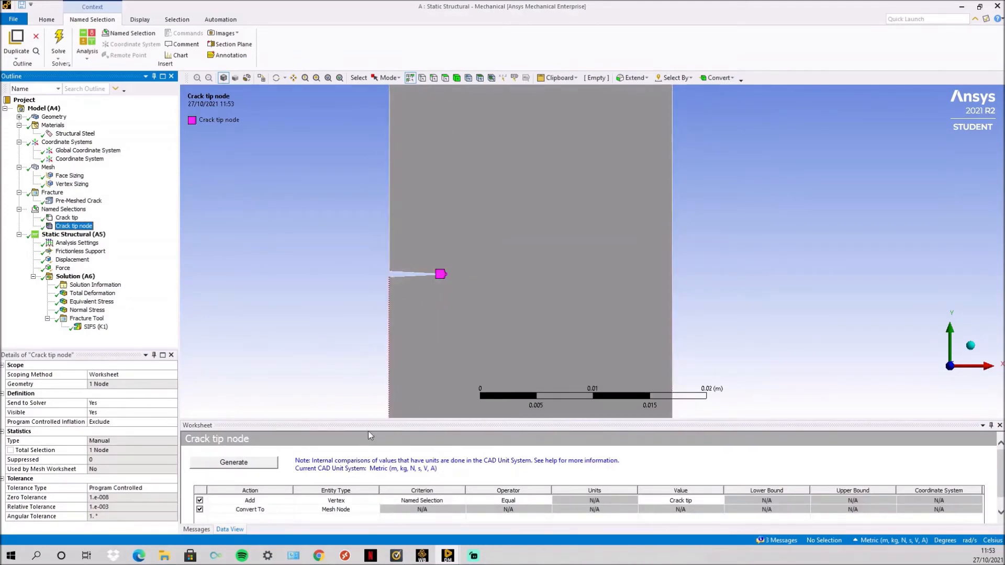
{"action": "left_click", "coordinate": [80, 201]}
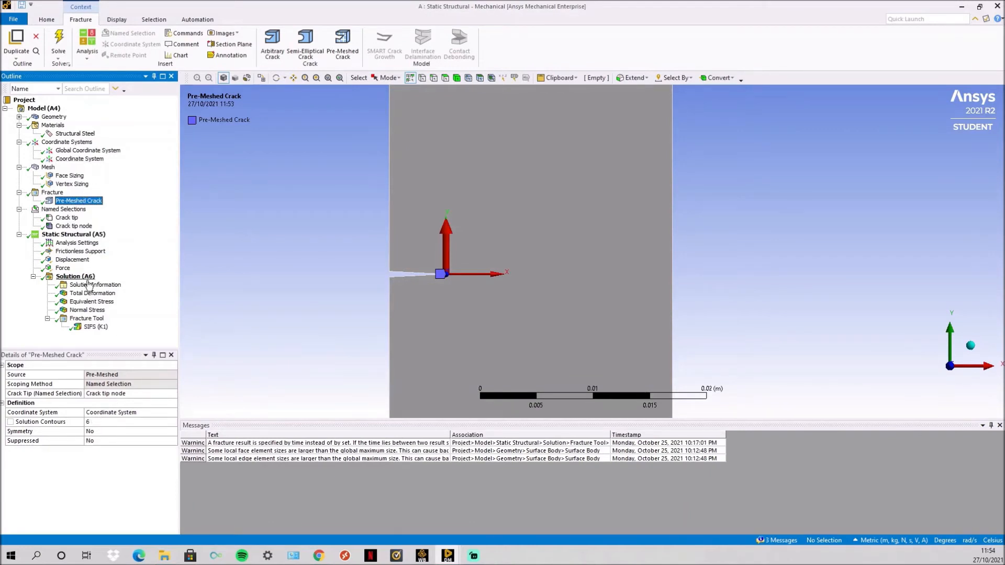
- Review the plate's frictionless support, corner-vertex displacement and top-edge force, checking the loading against Fracture Analysis.pdf in Chrome
{"action": "left_click", "coordinate": [77, 237]}
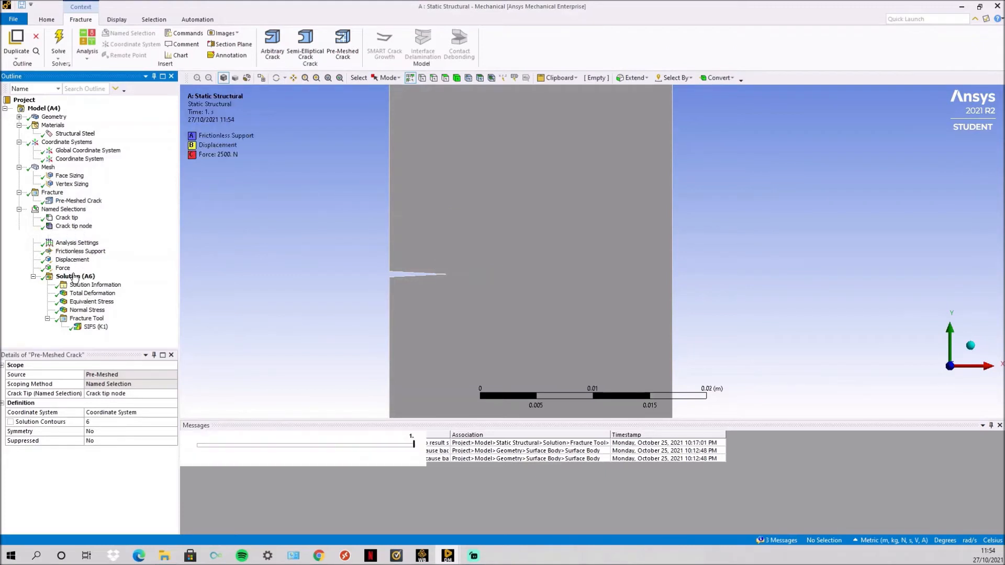
{"action": "left_click", "coordinate": [74, 252]}
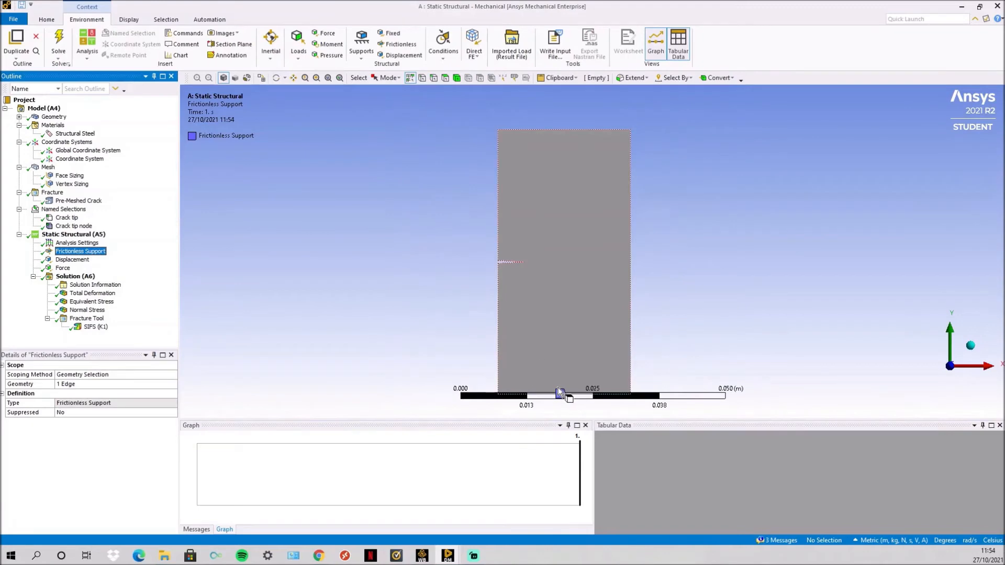
{"action": "key", "text": "Down"}
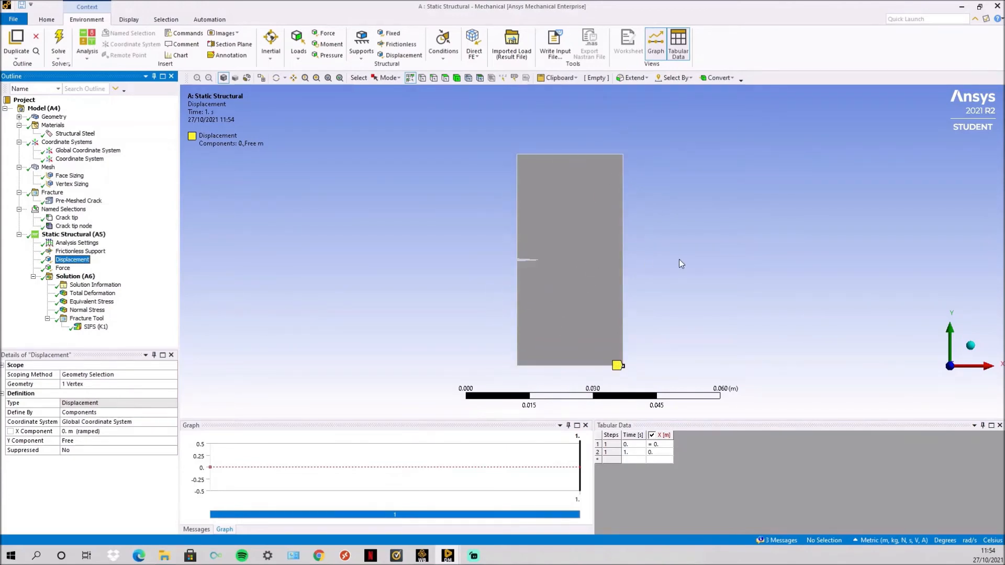
{"action": "left_click", "coordinate": [63, 268]}
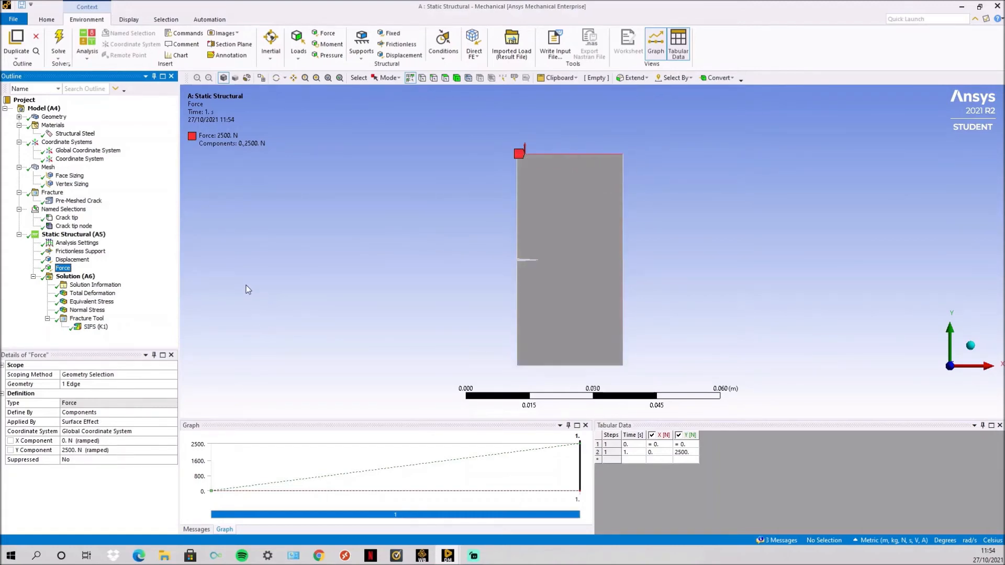
{"action": "left_click", "coordinate": [320, 557]}
{"action": "left_click", "coordinate": [320, 557]}
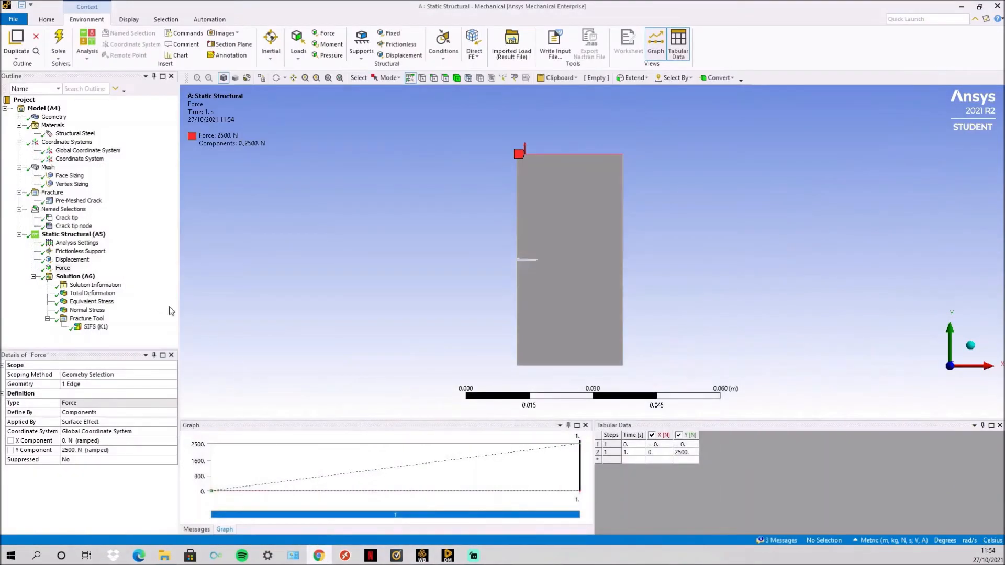
- Review the Total Deformation result and the Equivalent Stress distribution over the plate
{"action": "left_click", "coordinate": [89, 294]}
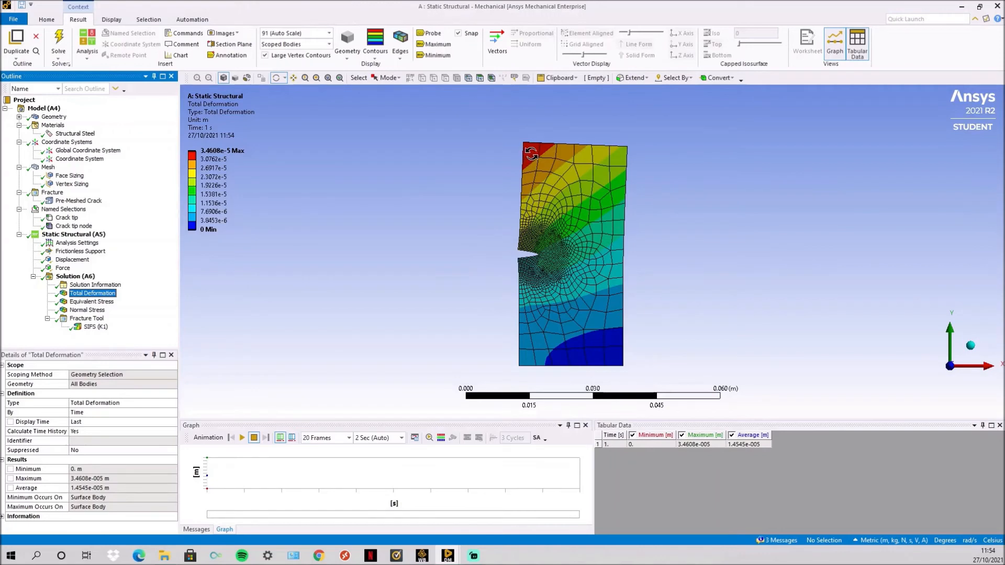
{"action": "key", "text": "Down"}
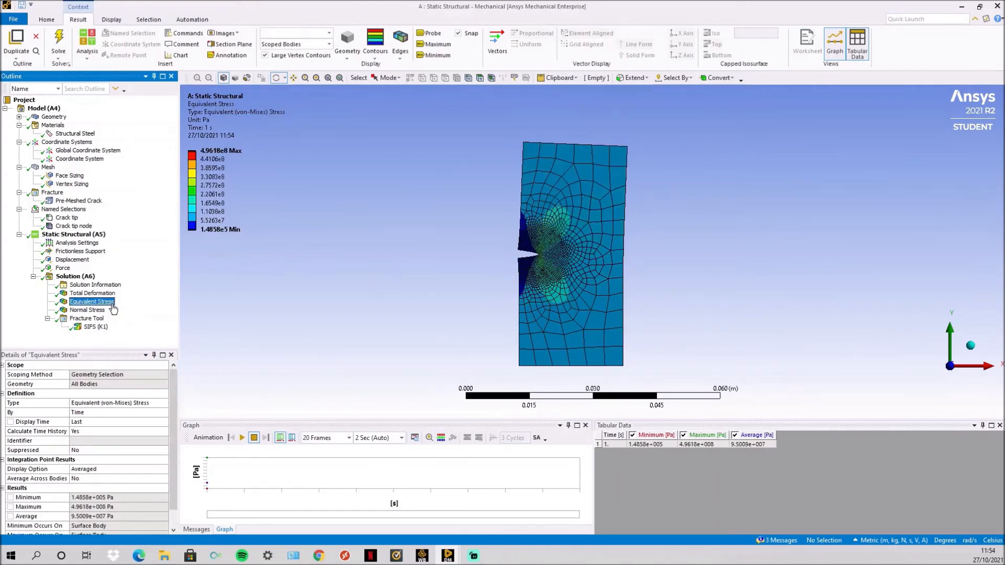
{"action": "scroll", "coordinate": [552, 254], "scroll_direction": "up", "scroll_amount": 5}
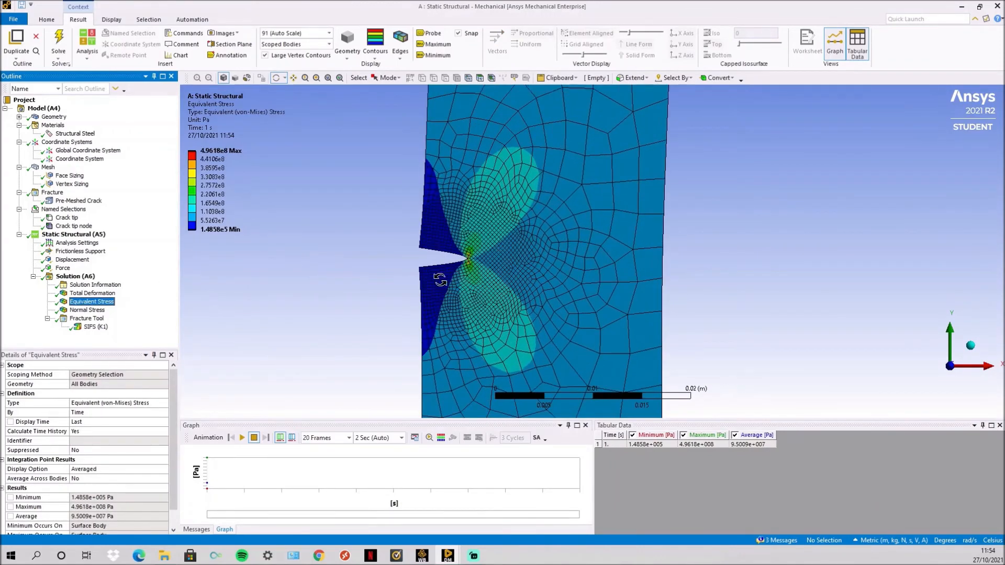
{"action": "scroll", "coordinate": [572, 224], "scroll_direction": "down", "scroll_amount": 2}
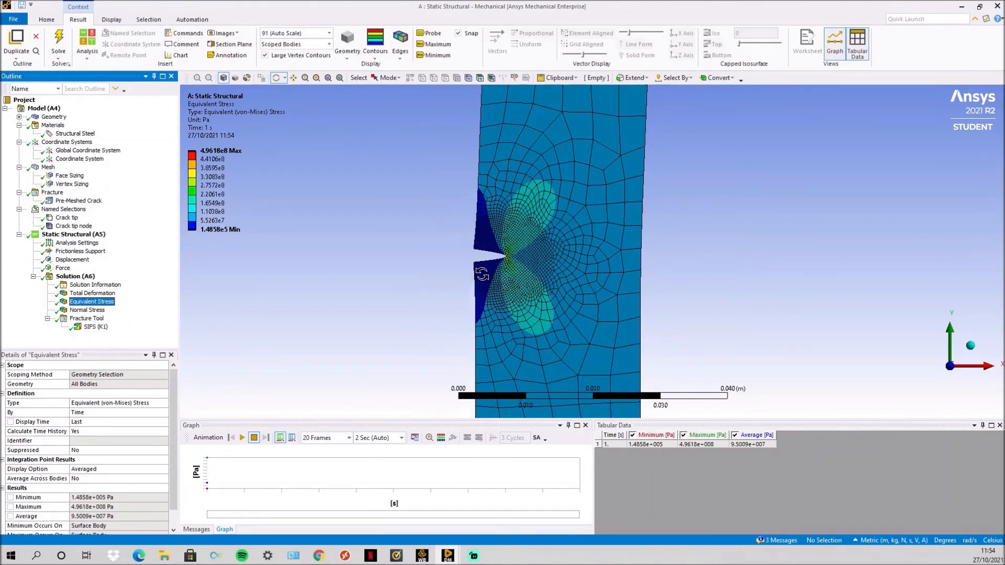
{"action": "left_click_drag", "start_coordinate": [482, 273], "coordinate": [565, 314]}
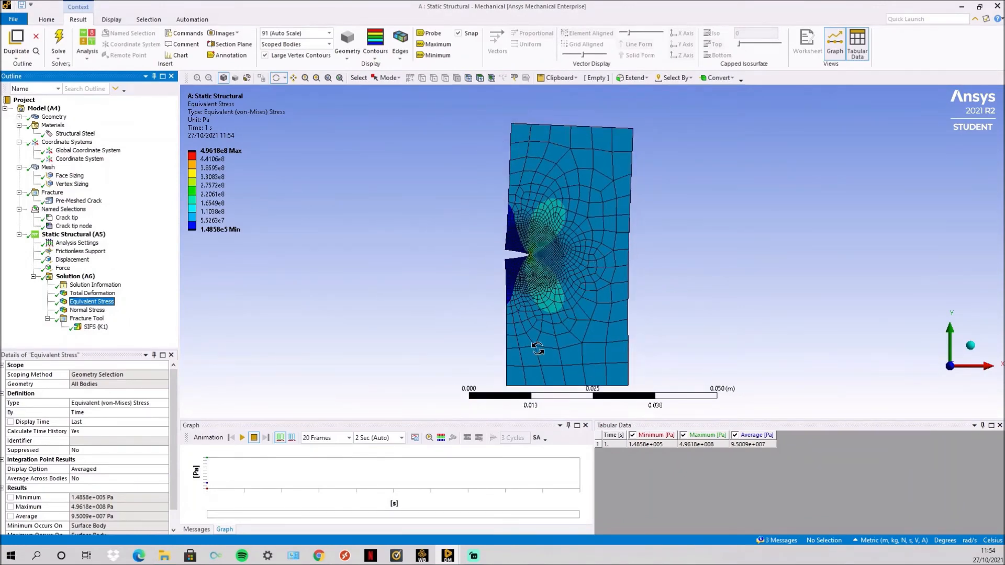
- Inspect the Equivalent Stress contours closely around the crack tip
{"action": "scroll", "coordinate": [518, 259], "scroll_direction": "up", "scroll_amount": 3}
{"action": "scroll", "coordinate": [407, 235], "scroll_direction": "up", "scroll_amount": 2}
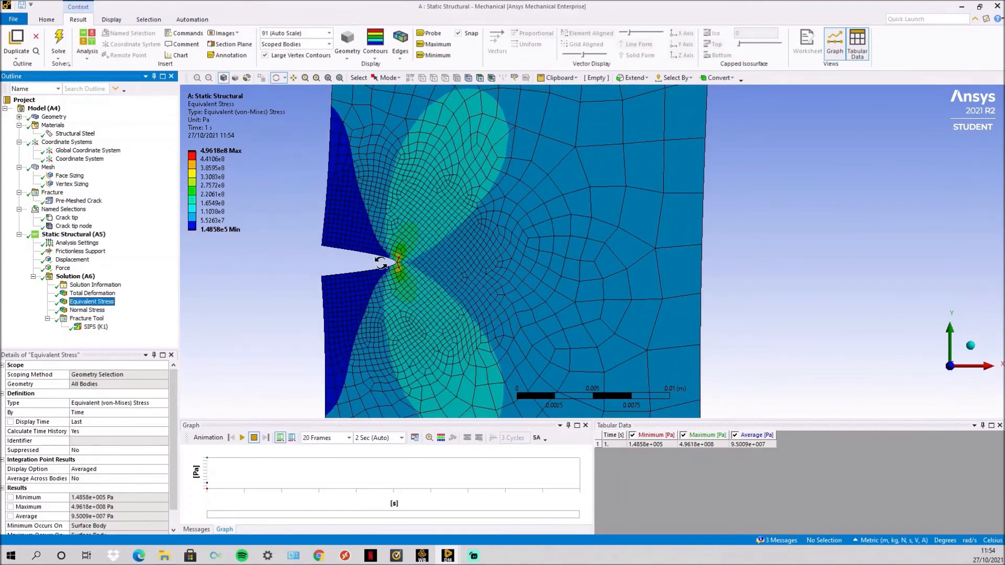
{"action": "scroll", "coordinate": [377, 259], "scroll_direction": "up", "scroll_amount": 2}
{"action": "left_click", "coordinate": [293, 77]}
{"action": "left_click_drag", "start_coordinate": [356, 250], "coordinate": [495, 280]}
{"action": "scroll", "coordinate": [532, 203], "scroll_direction": "up", "scroll_amount": 3}
{"action": "scroll", "coordinate": [471, 240], "scroll_direction": "down", "scroll_amount": 5}
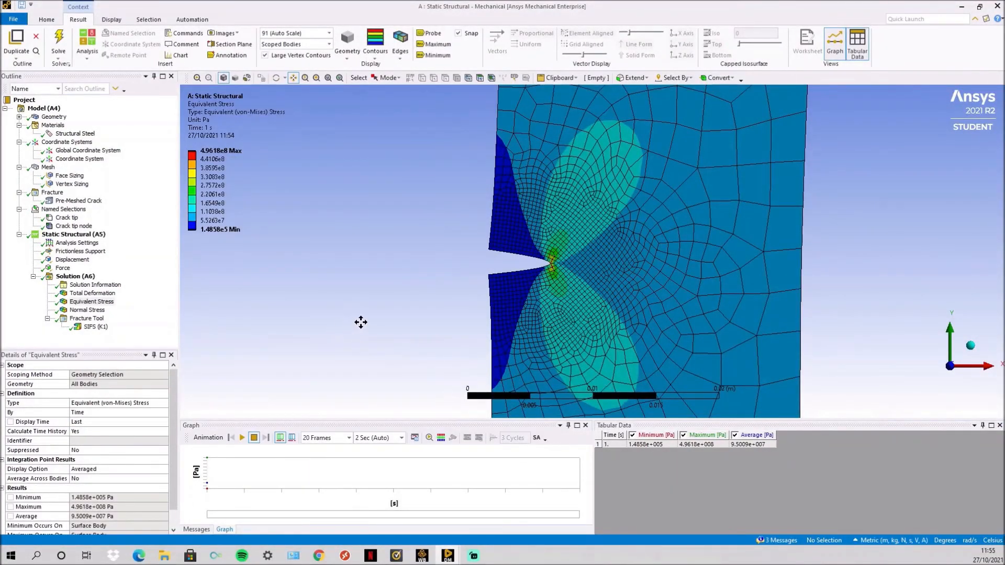
- Examine the Y-axis Normal Stress result around the crack tip and across the surrounding plate
{"action": "left_click", "coordinate": [85, 311]}
{"action": "scroll", "coordinate": [612, 255], "scroll_direction": "up", "scroll_amount": 1}
{"action": "scroll", "coordinate": [547, 279], "scroll_direction": "up", "scroll_amount": 1}
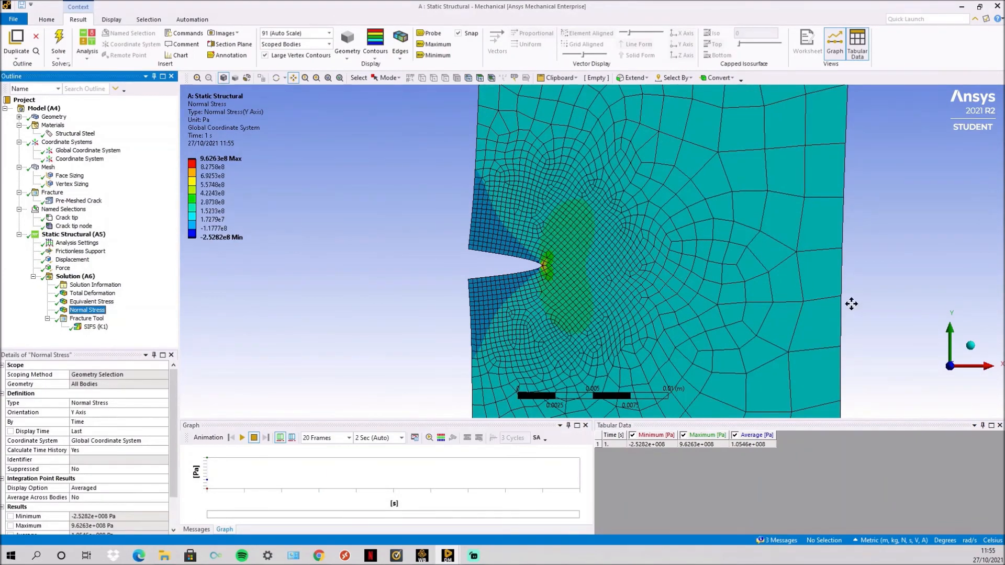
{"action": "scroll", "coordinate": [601, 251], "scroll_direction": "down", "scroll_amount": 1}
{"action": "scroll", "coordinate": [572, 278], "scroll_direction": "down", "scroll_amount": 1}
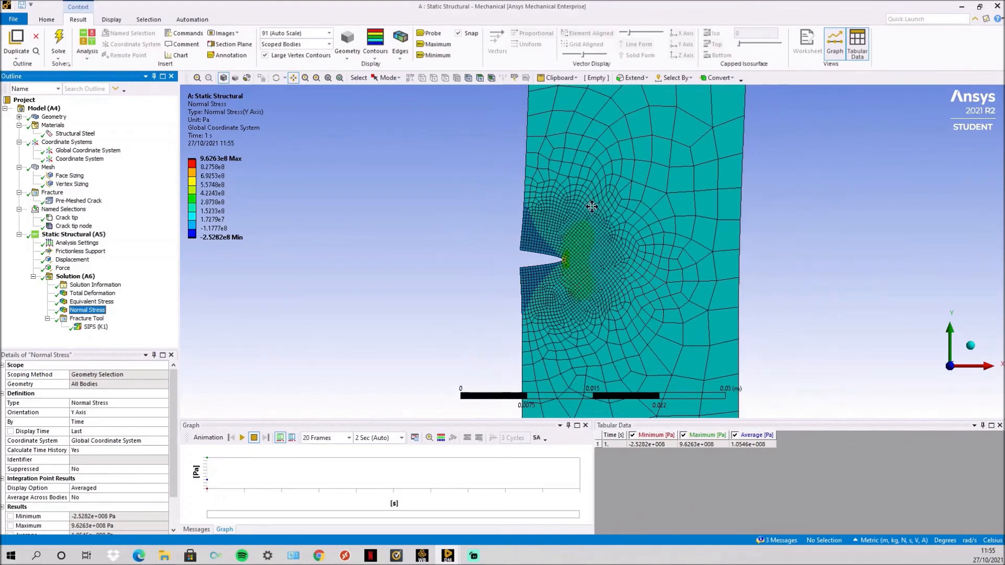
- Review the SIFS (K1) result under the Fracture Tool and switch to Chrome to compare it with the hand calculation in Fracture Analysis.pdf
{"action": "left_click", "coordinate": [92, 327]}
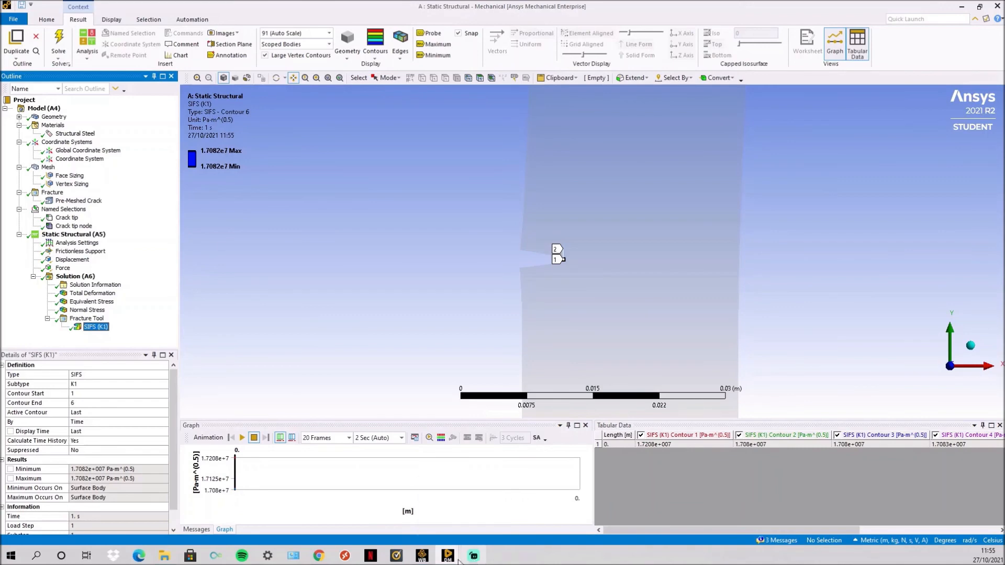
{"action": "left_click", "coordinate": [328, 558]}
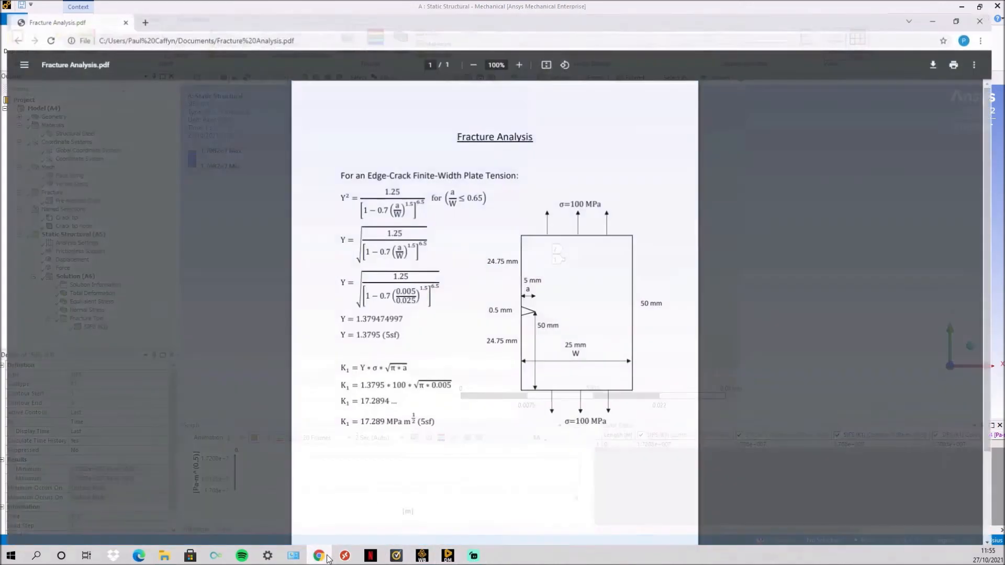